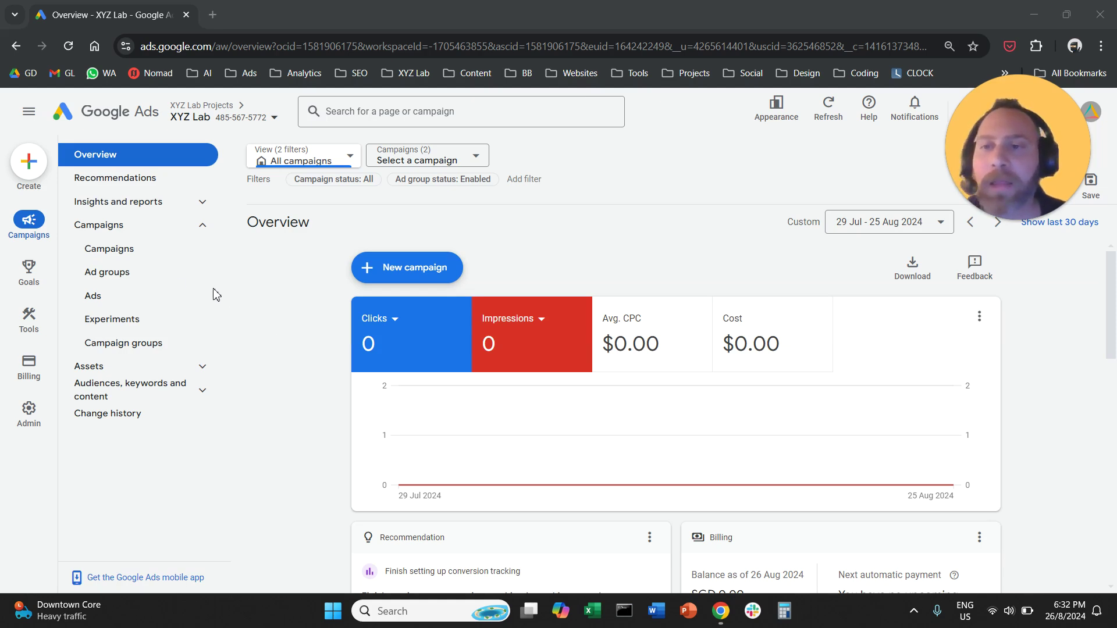
- Open the Conversions Summary and expand its empty Custom goals section
mouse_move(28, 268)
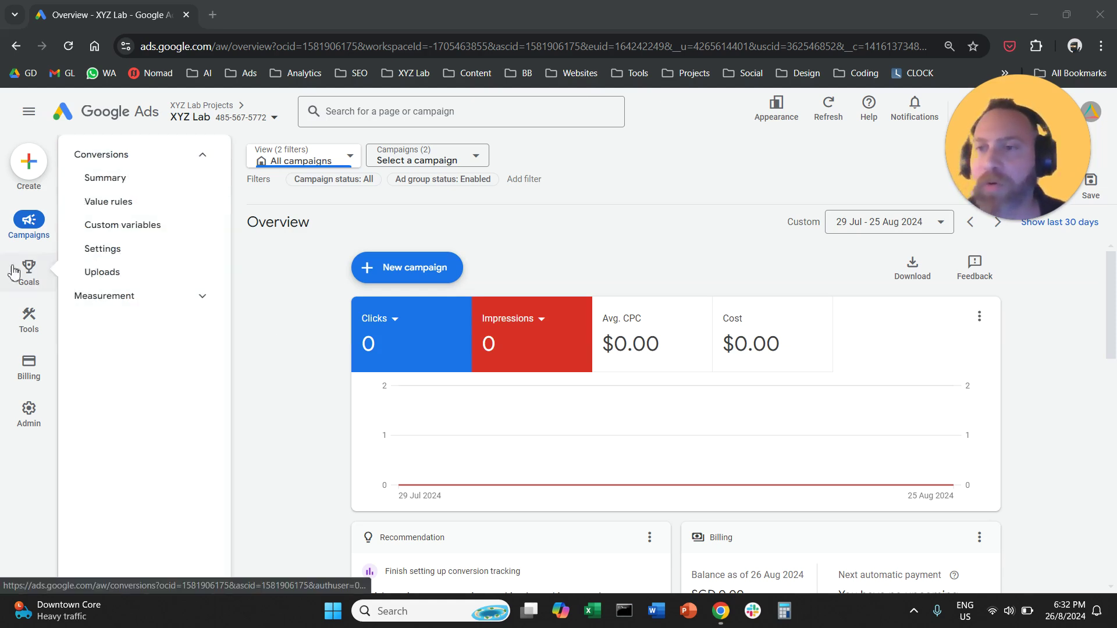
click(134, 185)
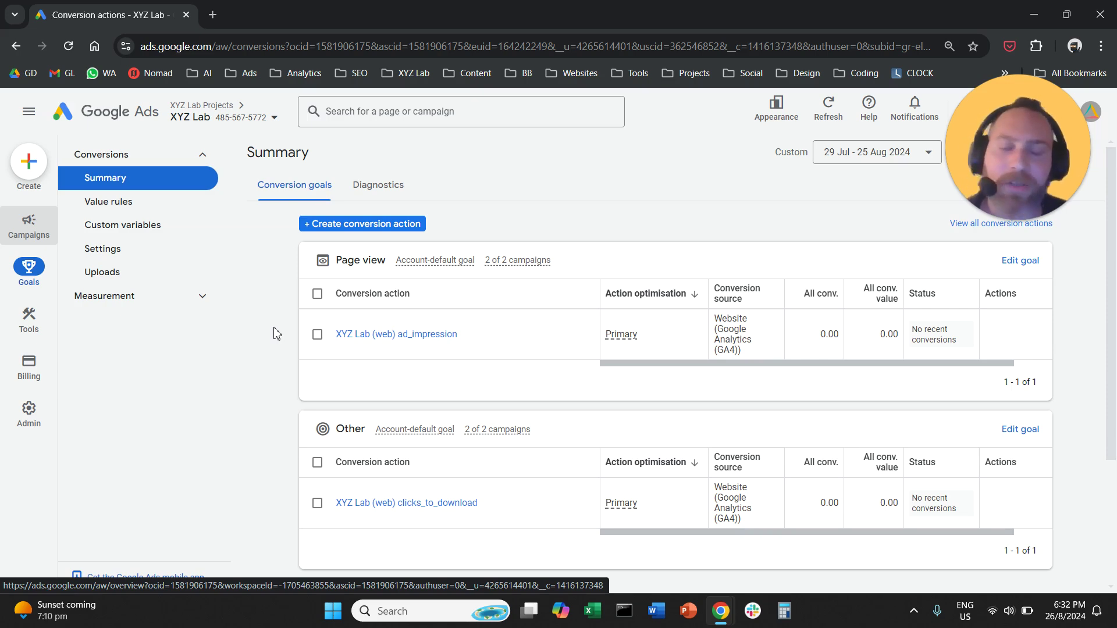
scroll(276, 334, down, 3)
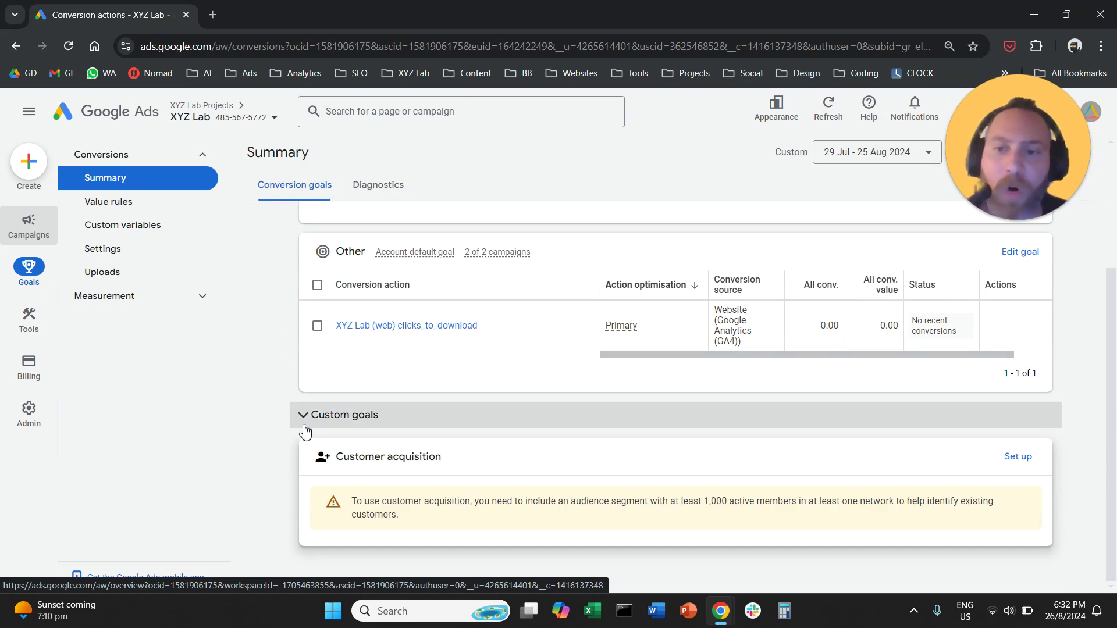
click(305, 425)
scroll(282, 417, down, 3)
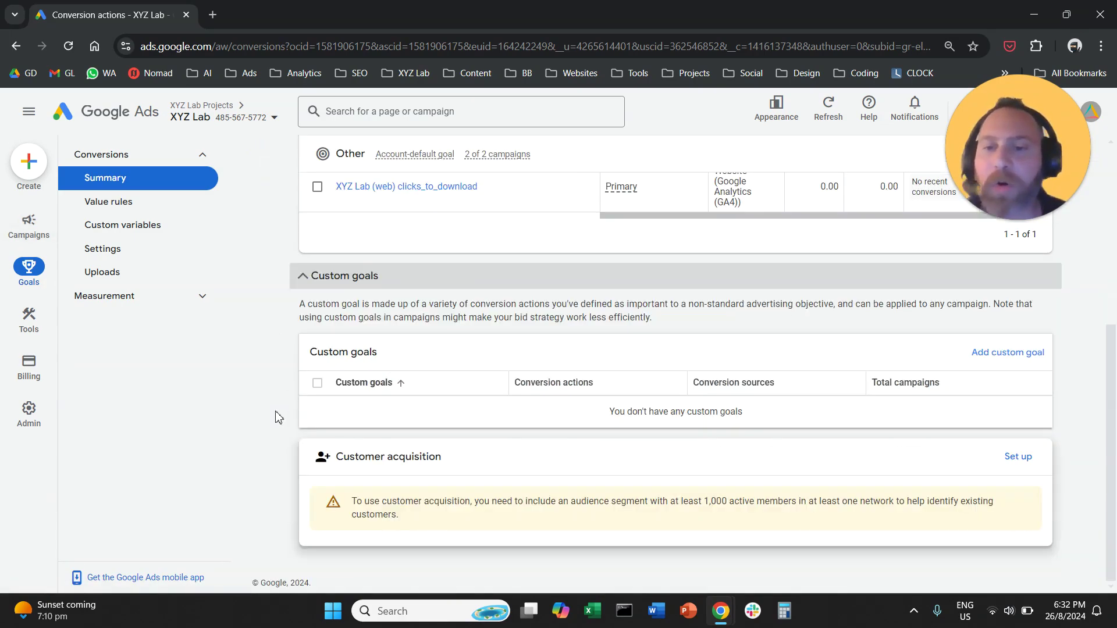
- Save a new custom goal 'All Conversion Actions' combining ad_impression and clicks_to_download
click(982, 358)
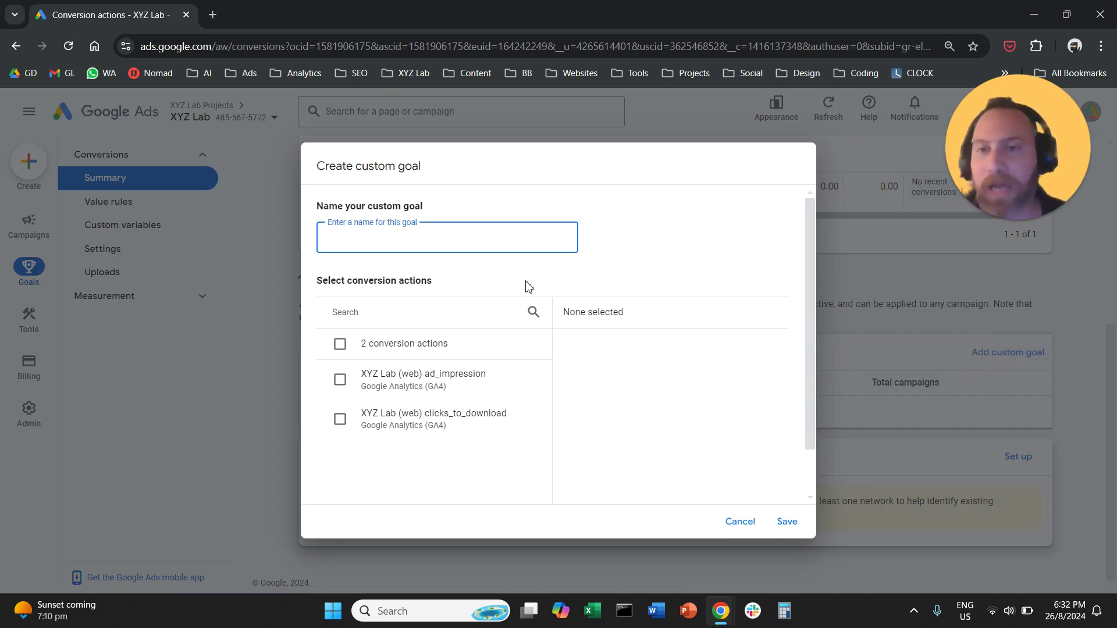
text(Tes)
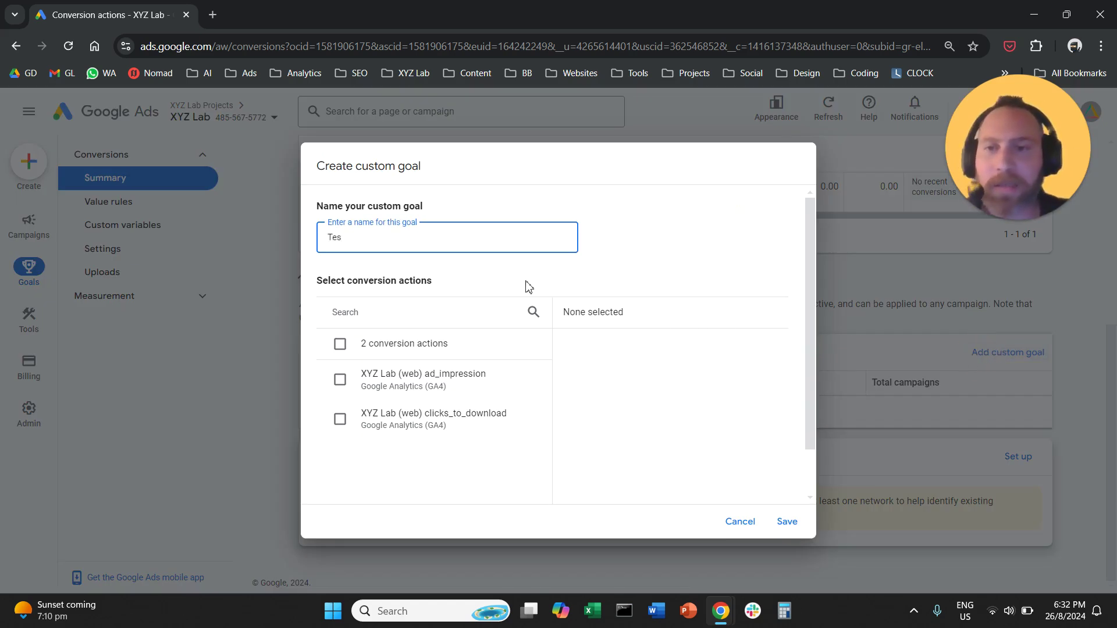
key(BackSpace)
key(BackSpace)
key(BackSpace)
text(All Con)
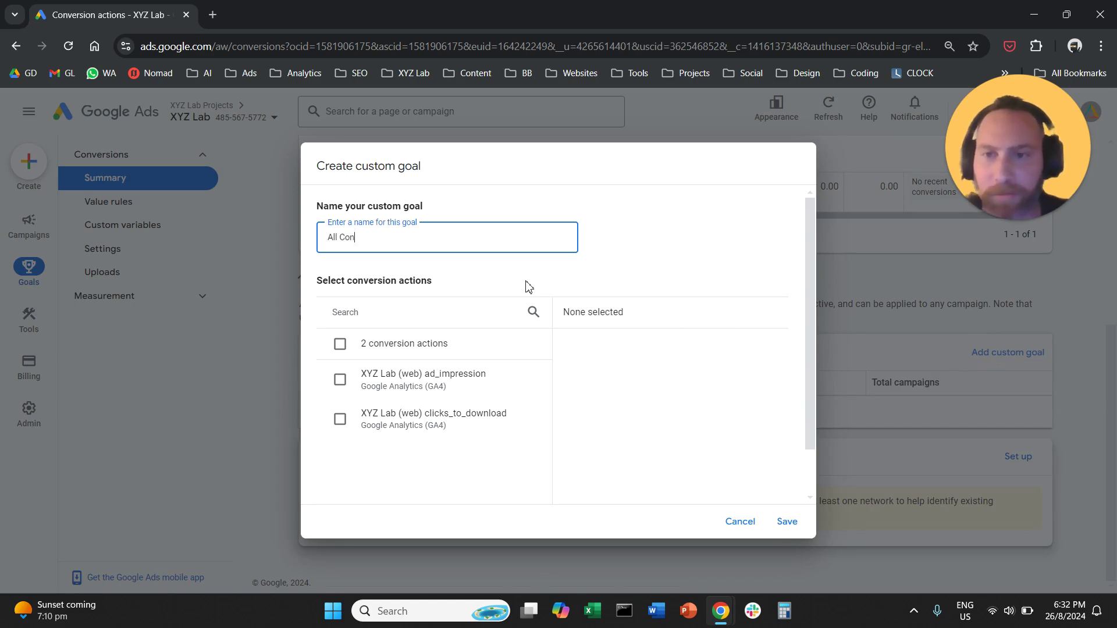
text(version)
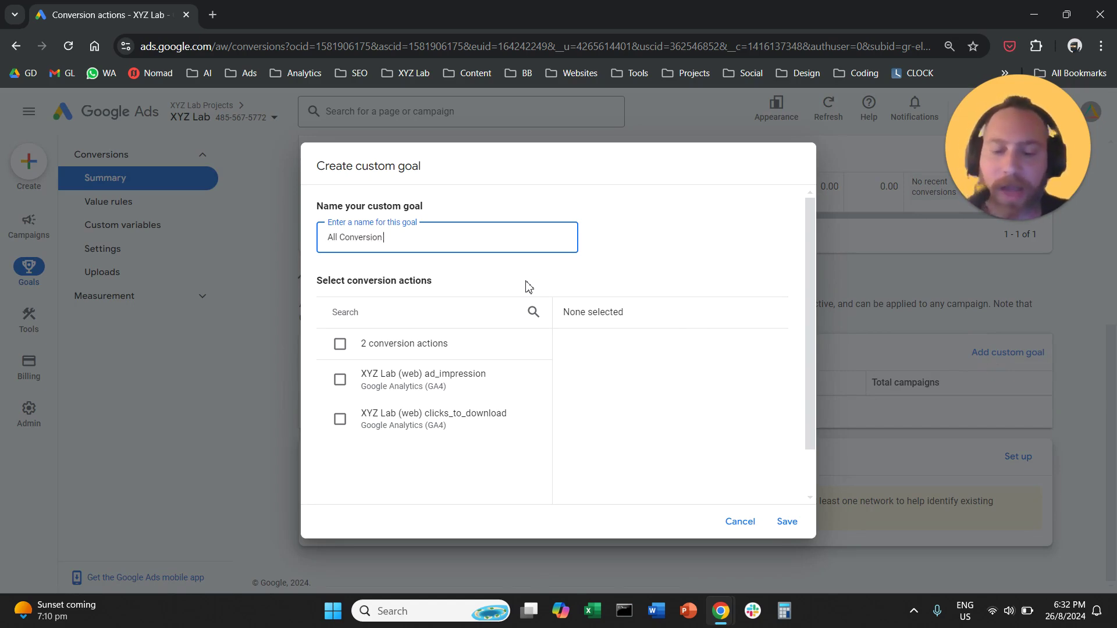
text( Actions)
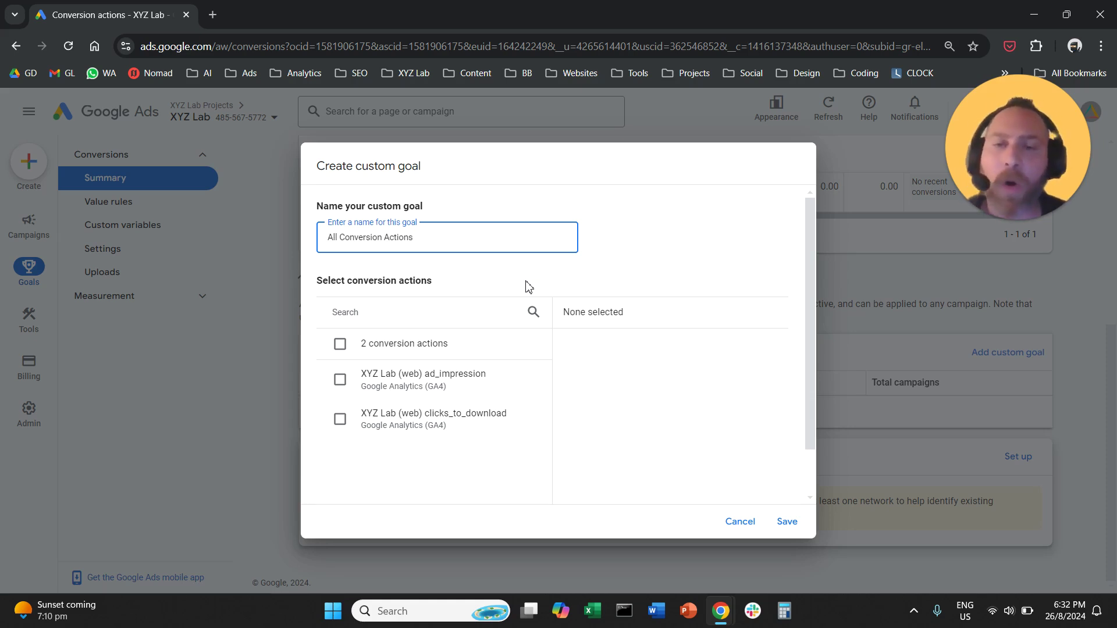
click(340, 380)
click(339, 419)
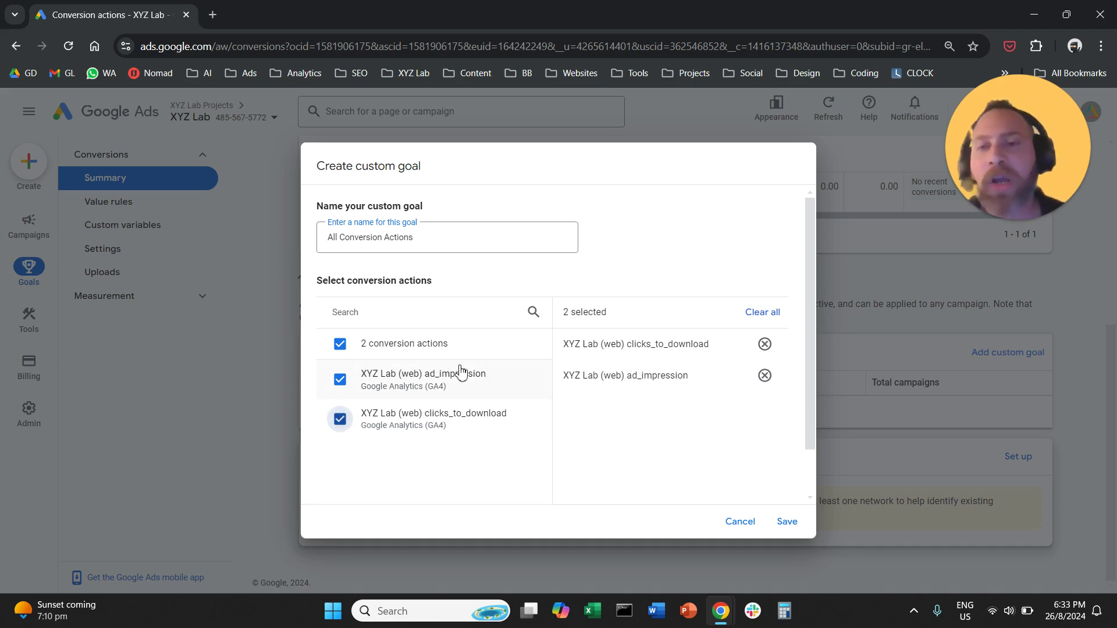
click(787, 523)
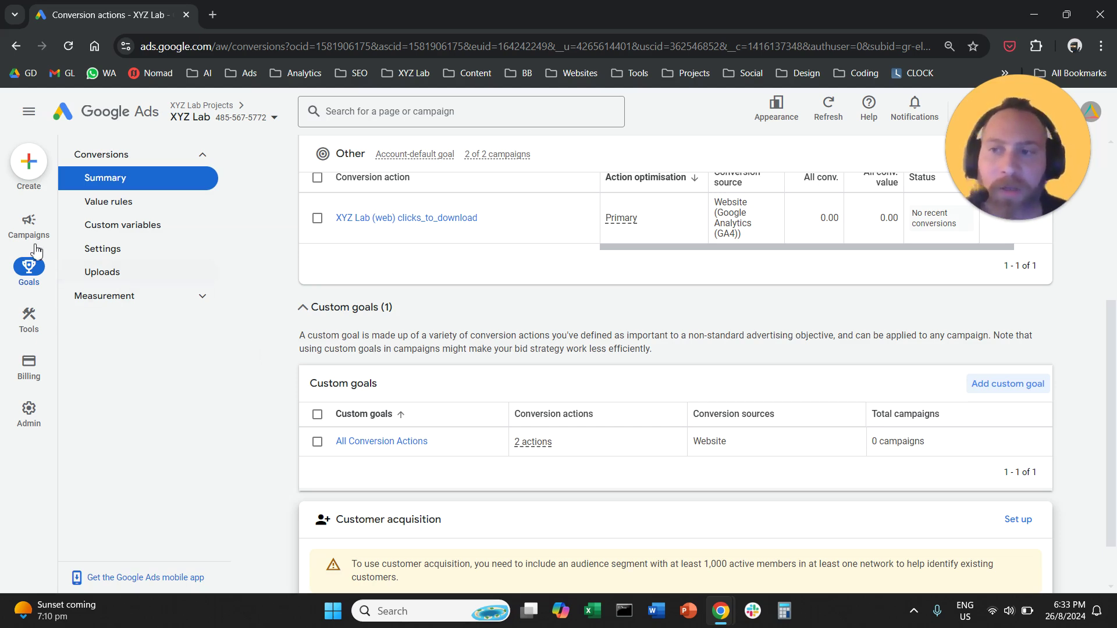
- Scroll the Summary page to review the new All Conversion Actions custom goal
mouse_move(35, 246)
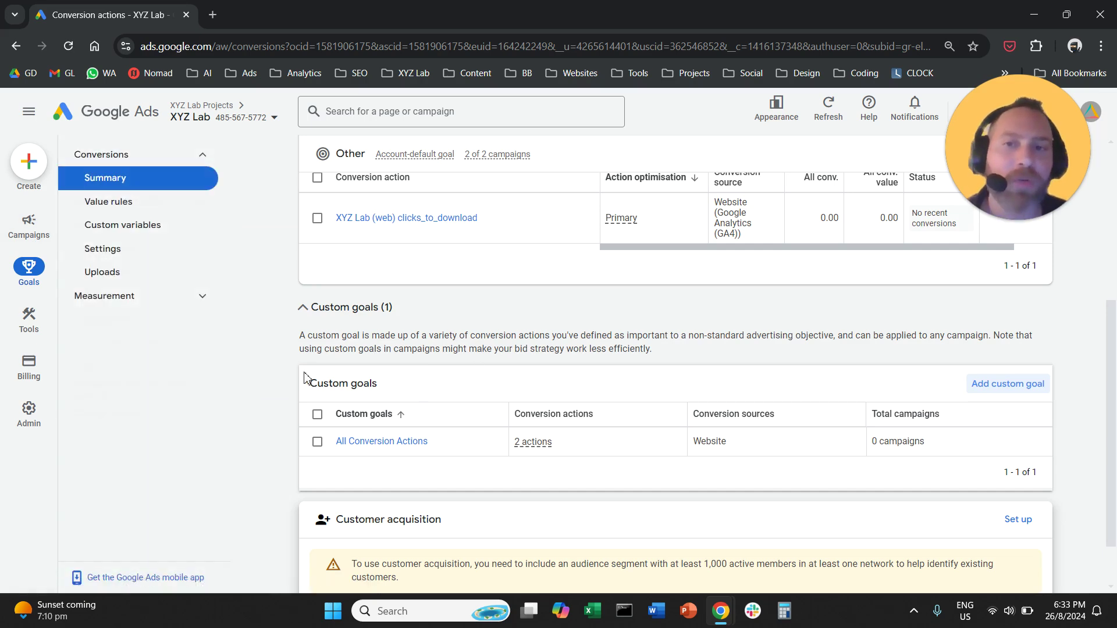
scroll(306, 378, up, 5)
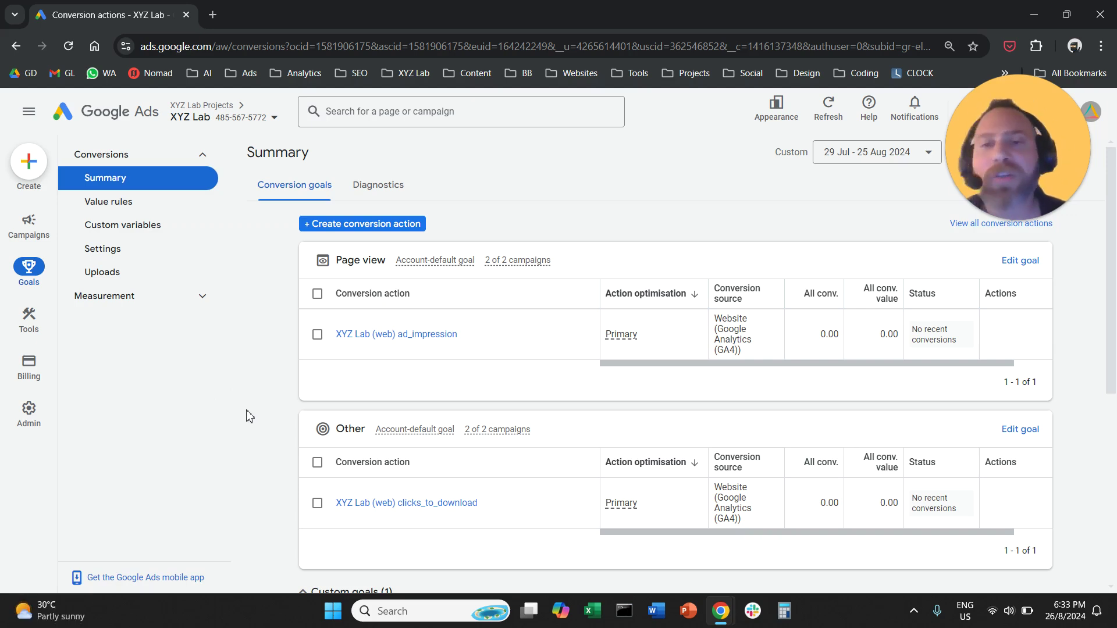
scroll(351, 386, down, 3)
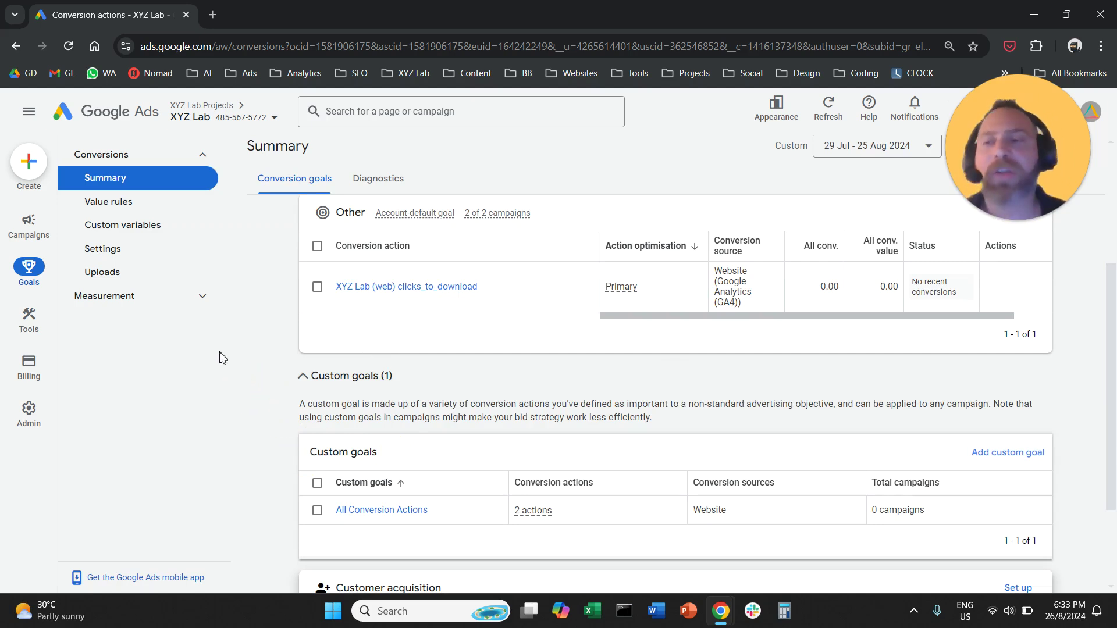
- Select the Accelerators | Worldwide campaign and start updating its conversion goals
click(23, 241)
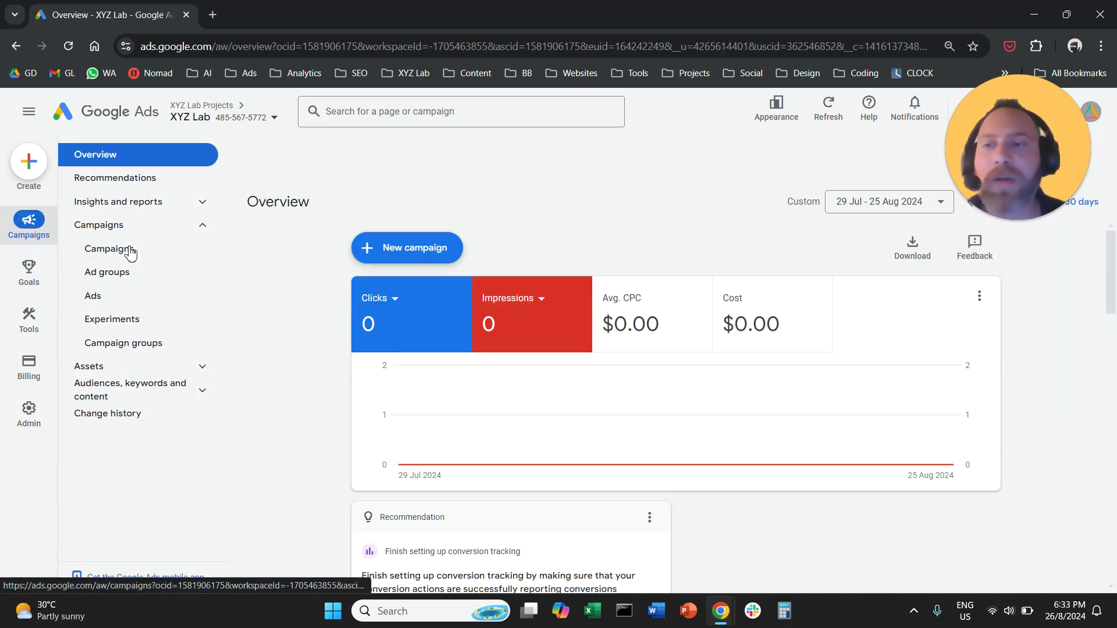
click(131, 251)
click(265, 451)
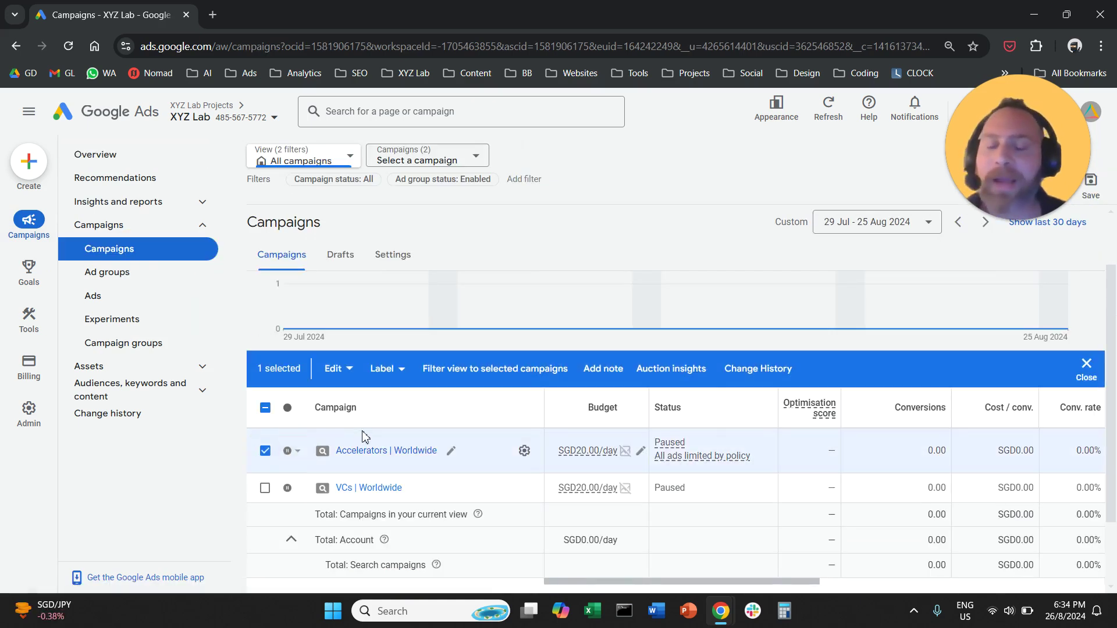
click(340, 370)
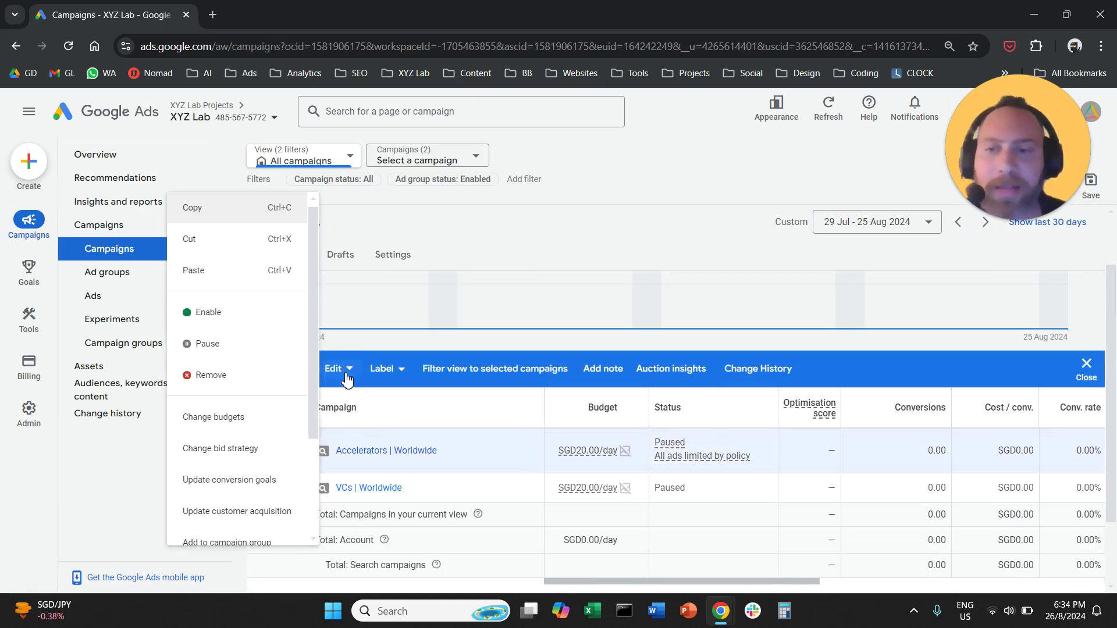
click(252, 481)
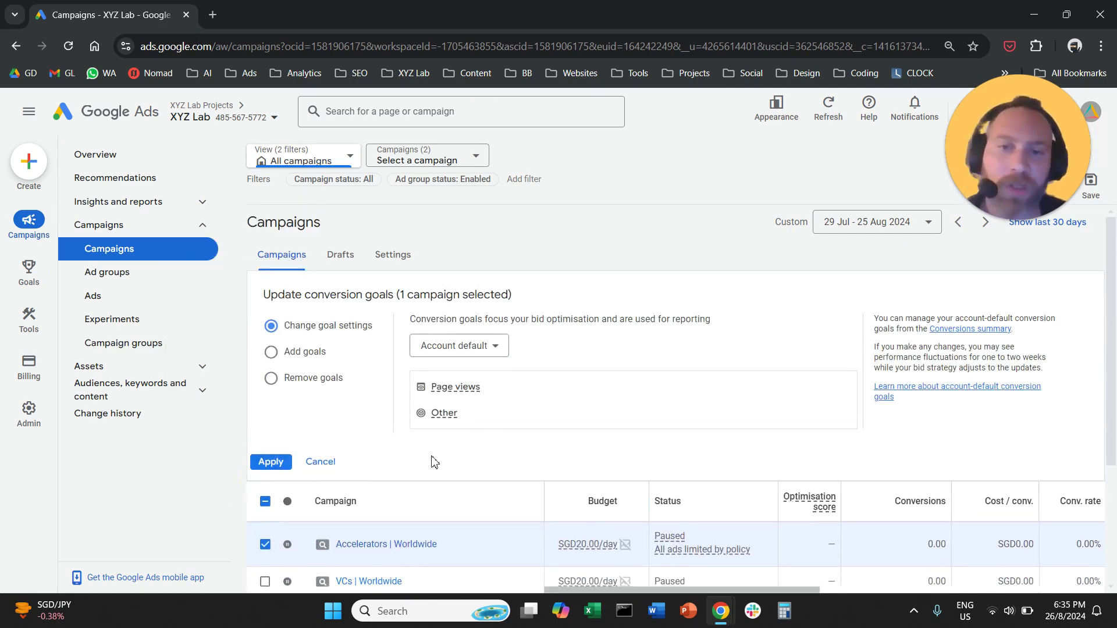
- Set the goal setting to Campaign-specific with All Conversion Actions, then save and apply
drag(289, 325, 491, 362)
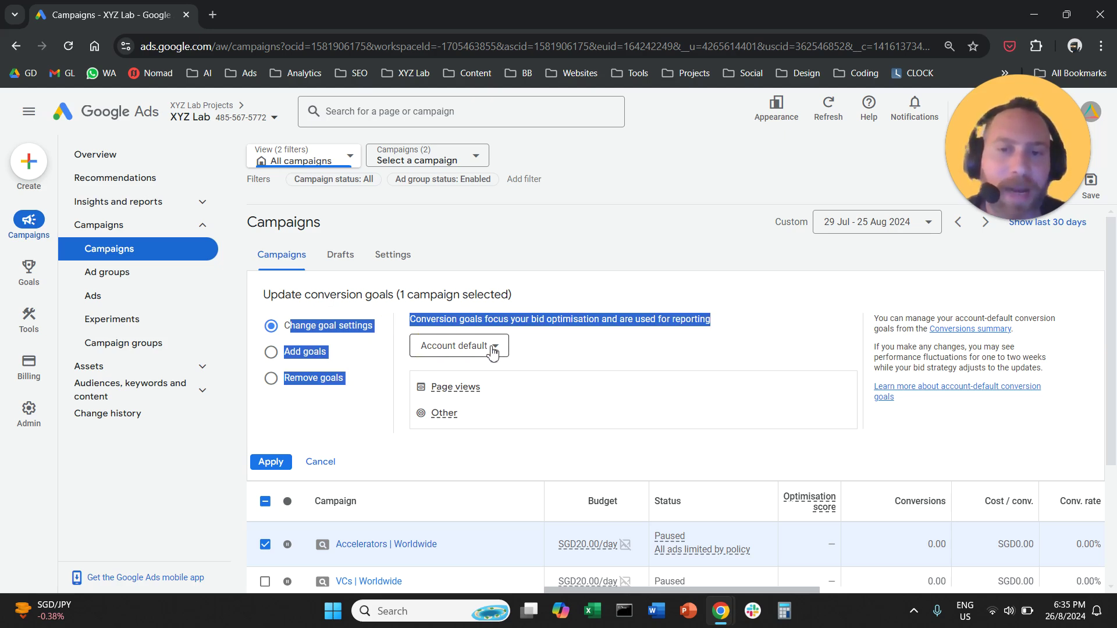
click(493, 349)
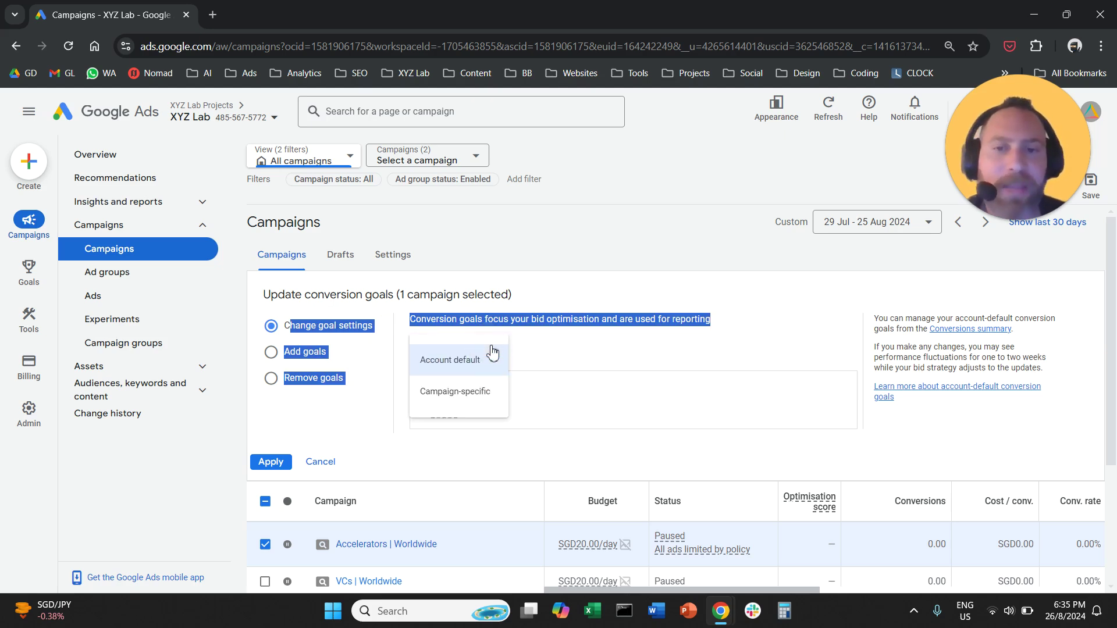
click(466, 400)
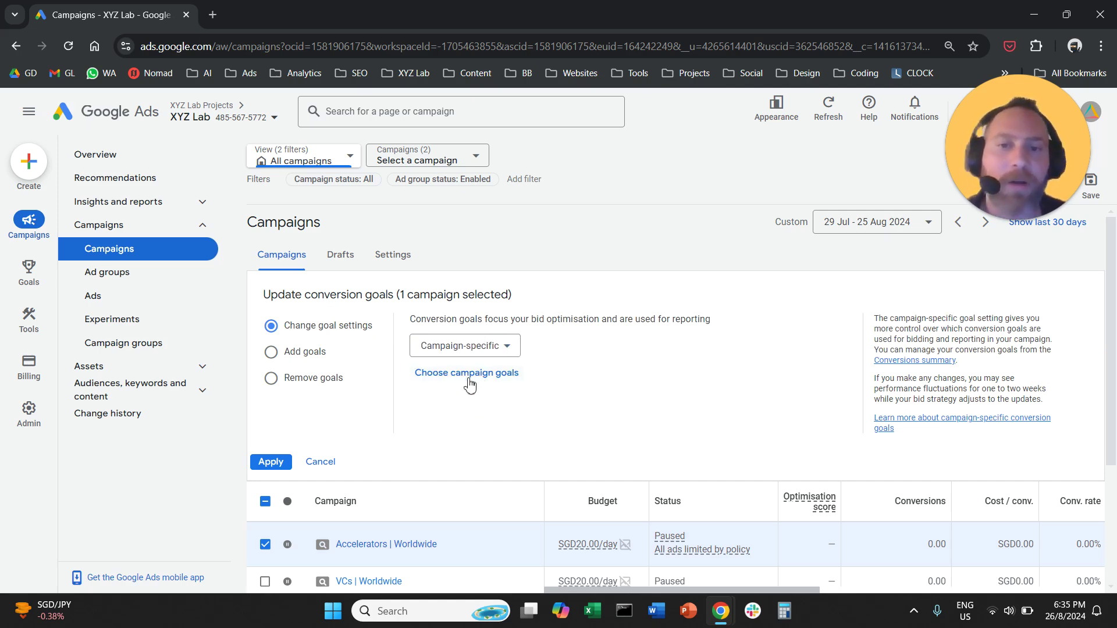
click(474, 377)
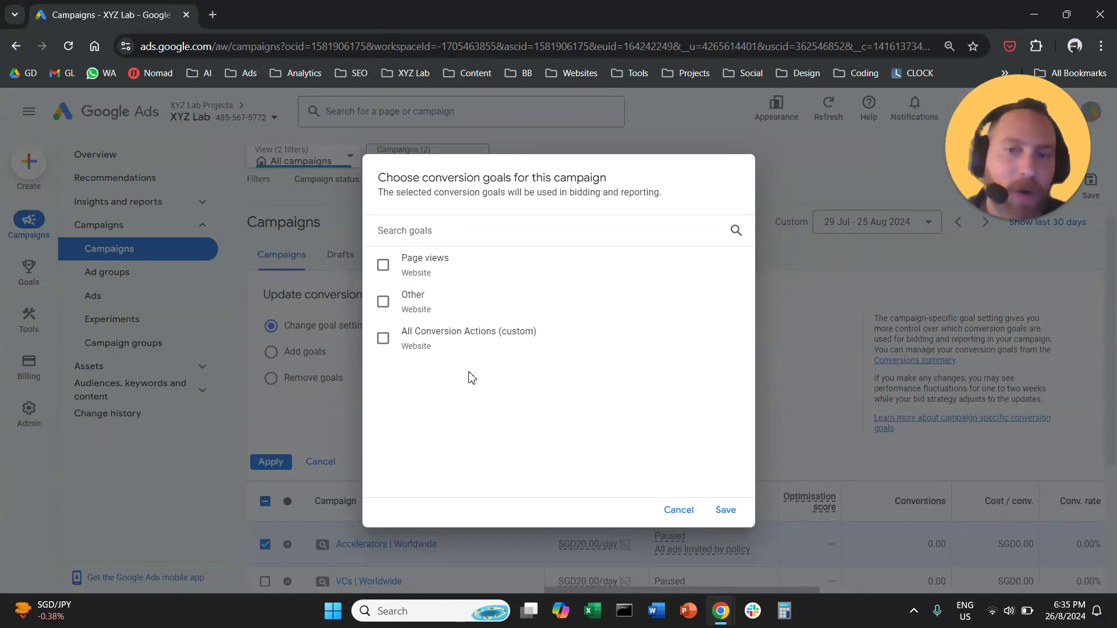
click(382, 340)
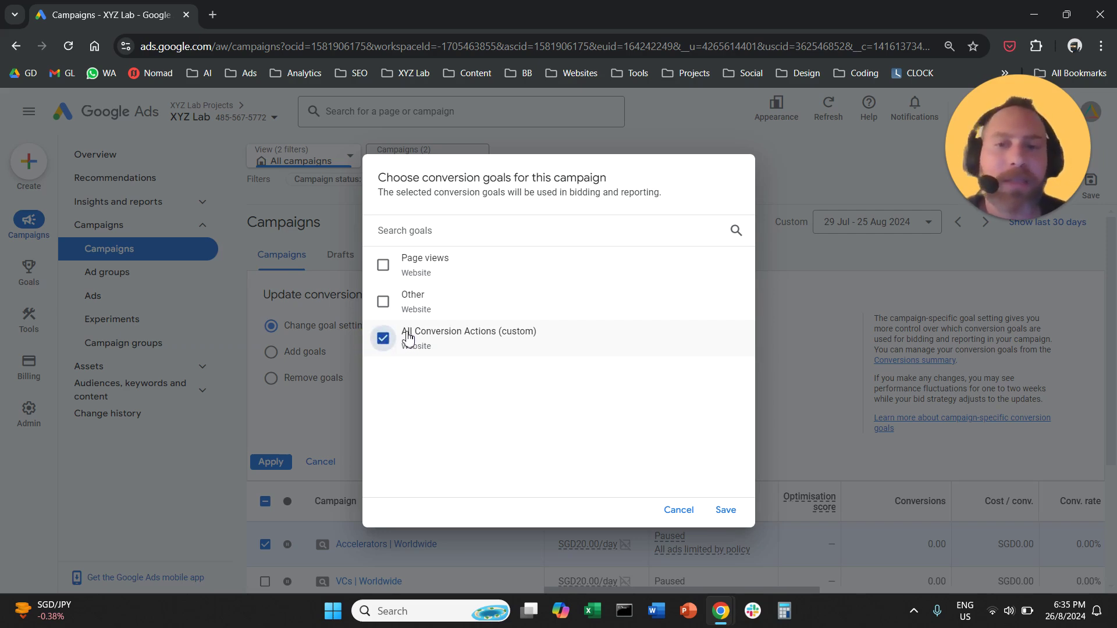
drag(402, 333, 535, 332)
click(725, 509)
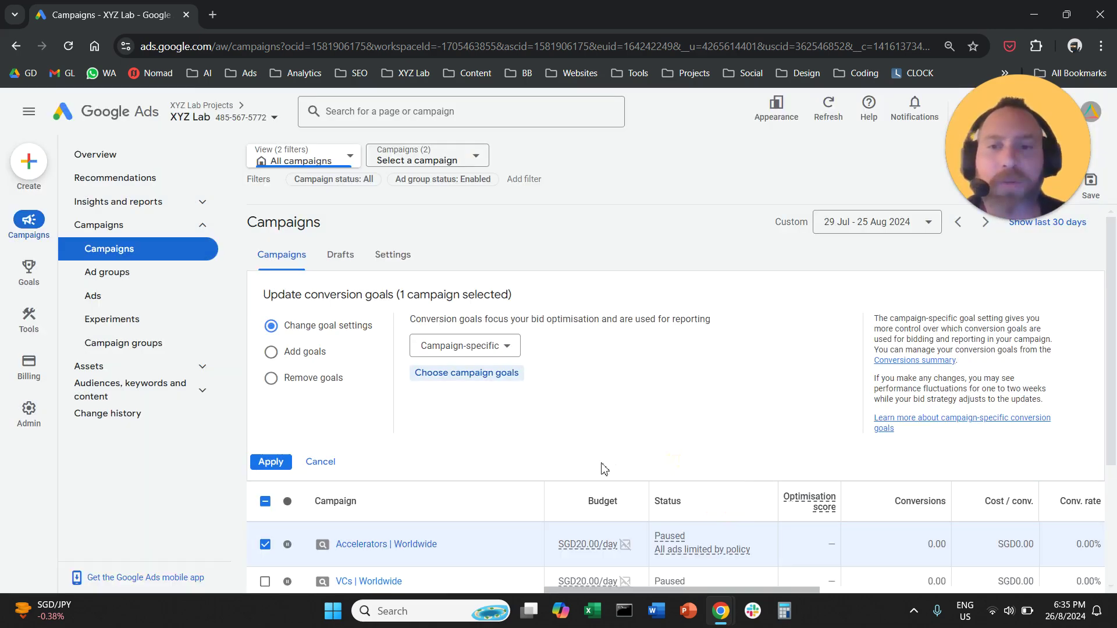
click(265, 464)
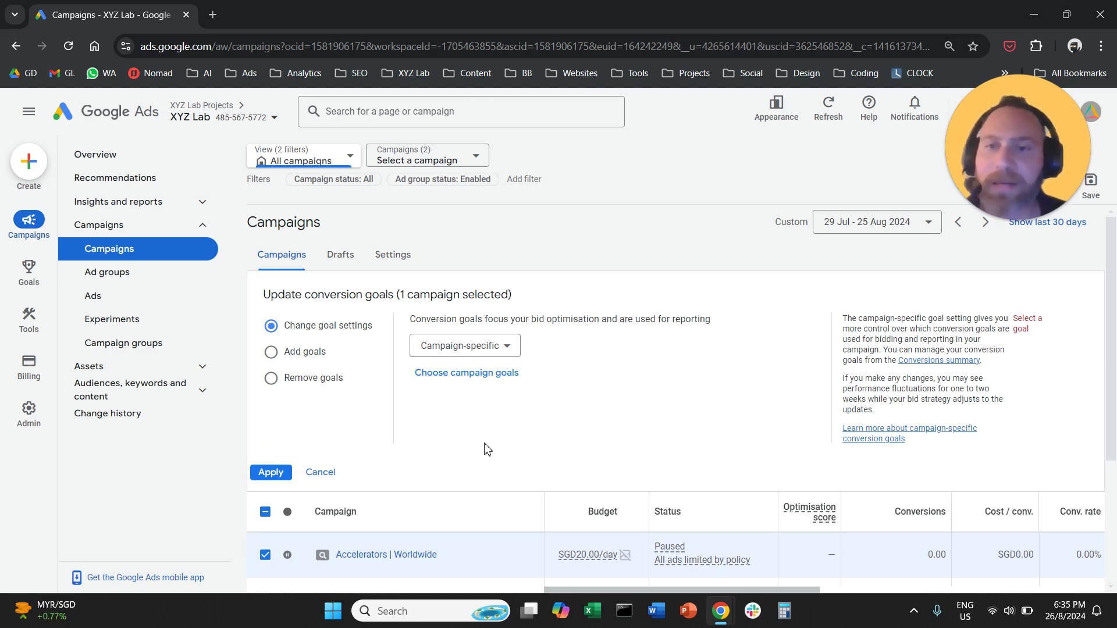
- Choose Add goals and tick All Conversion Actions (custom) for the campaign
click(311, 356)
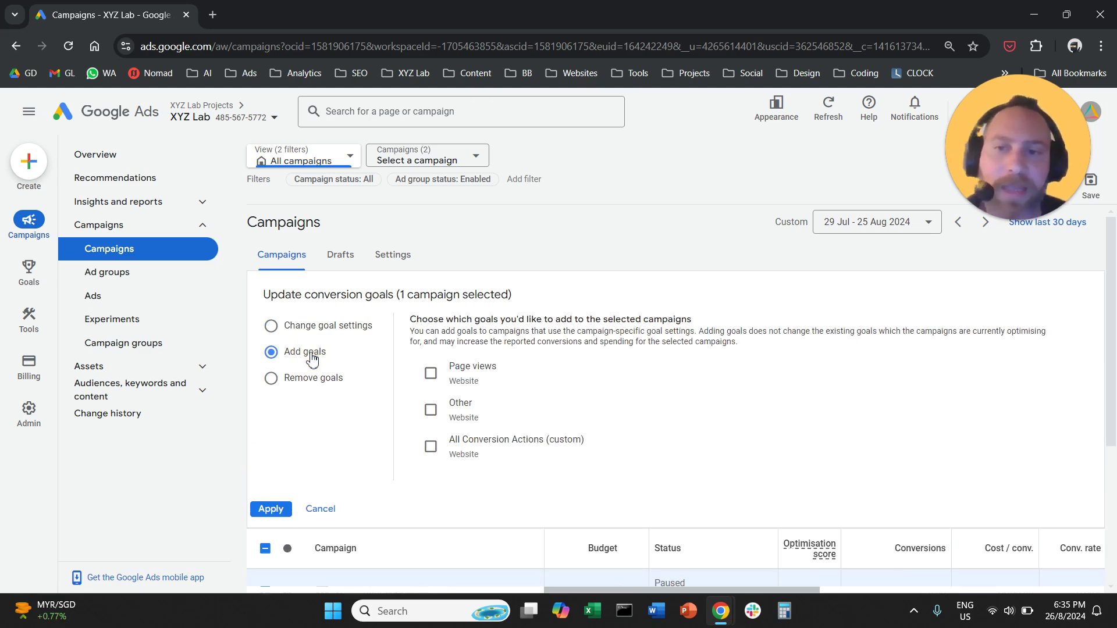
click(431, 446)
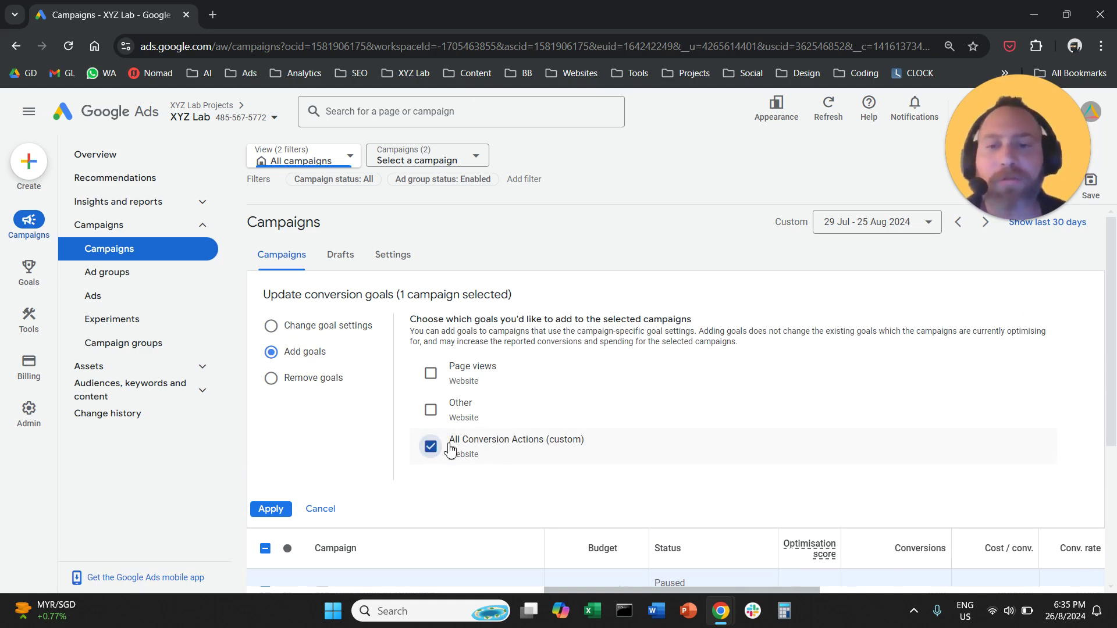
drag(452, 452, 614, 461)
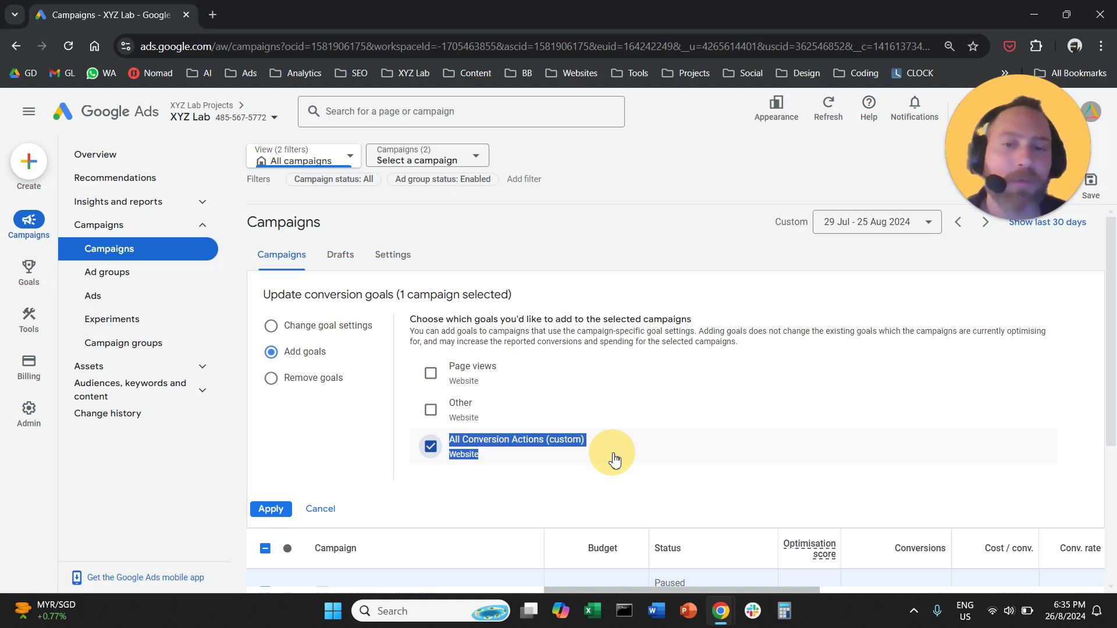
click(446, 466)
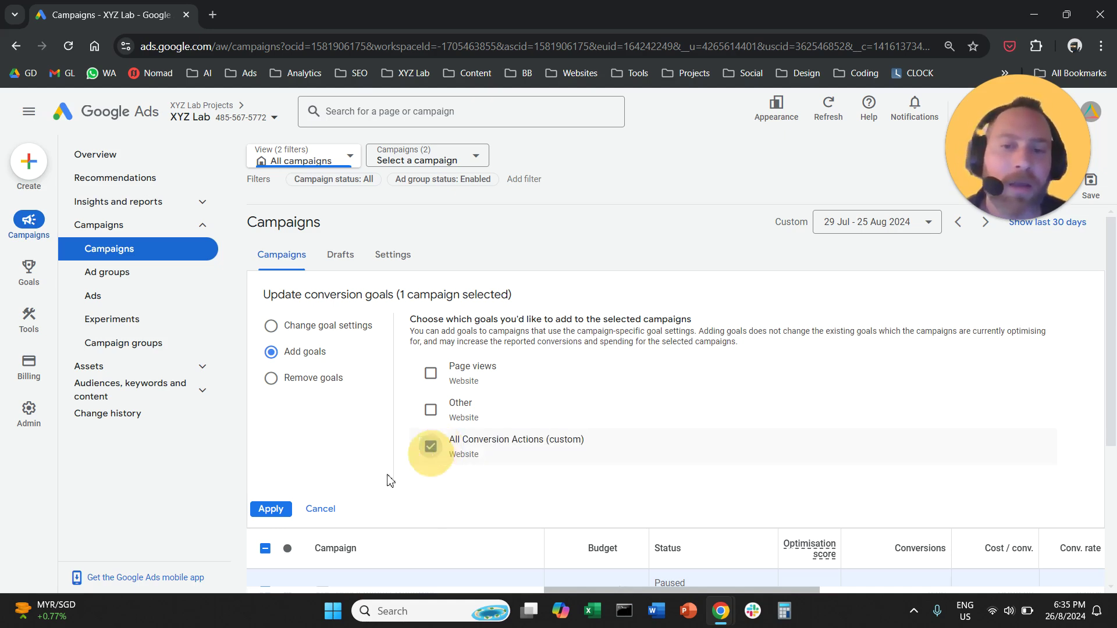